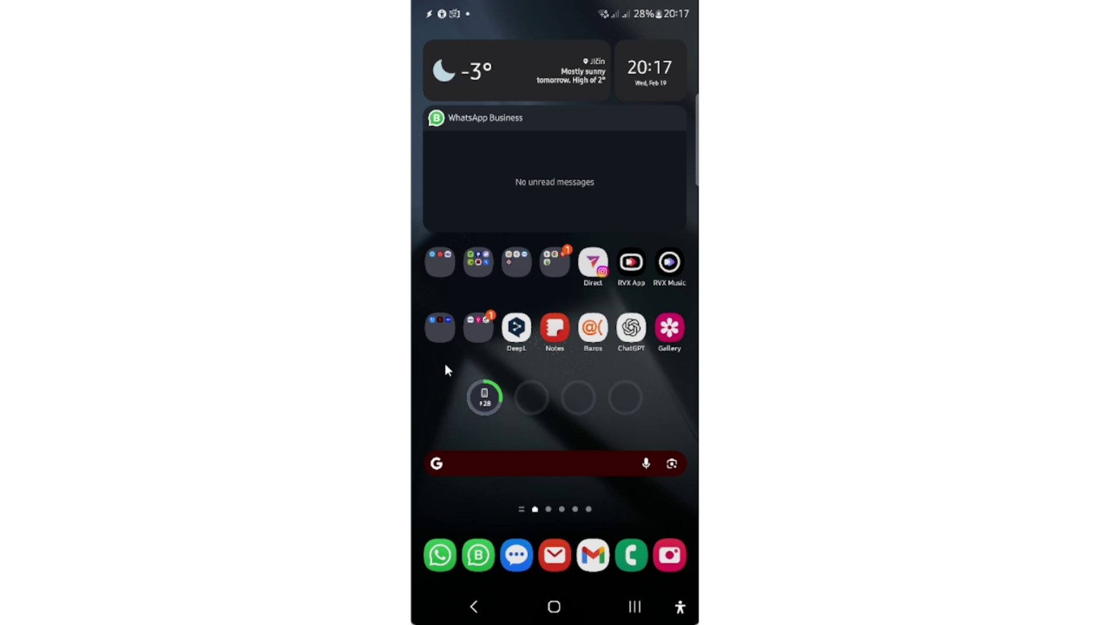
# Launch Tasker and create a new task named 'Send WA MSG'.
pyautogui.click(515, 262)
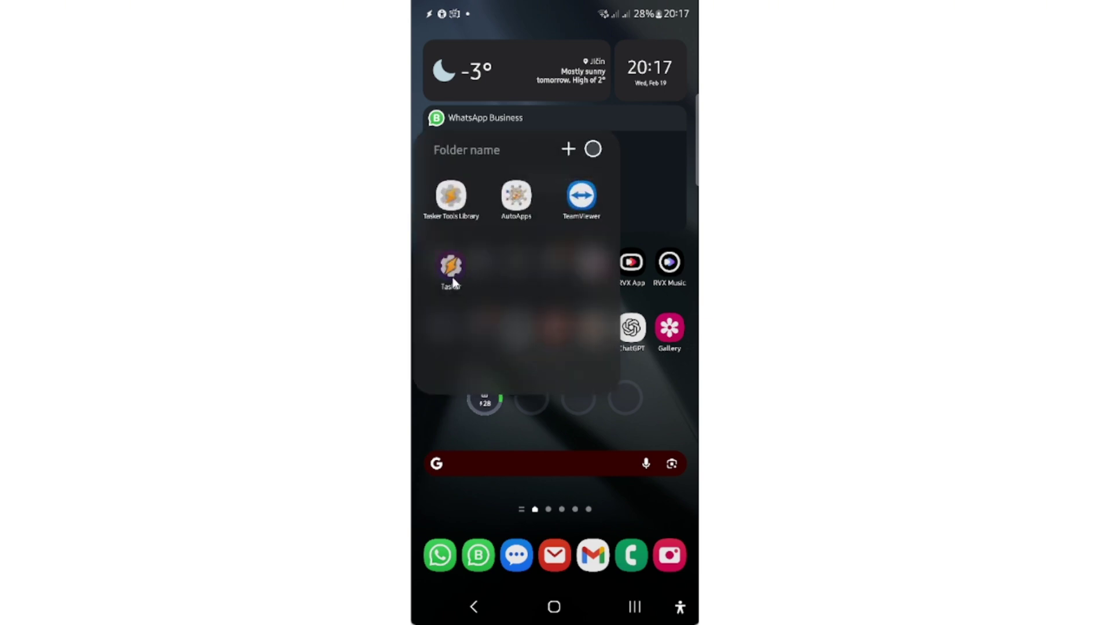
pyautogui.click(451, 265)
pyautogui.click(509, 85)
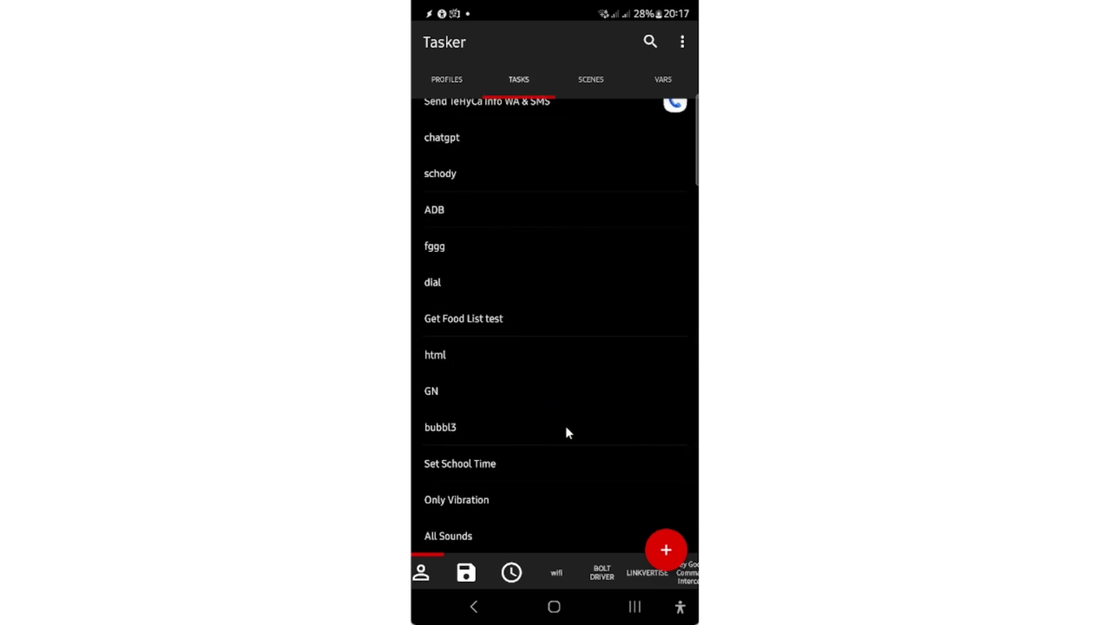
pyautogui.click(665, 551)
pyautogui.write('Send WA MSG')
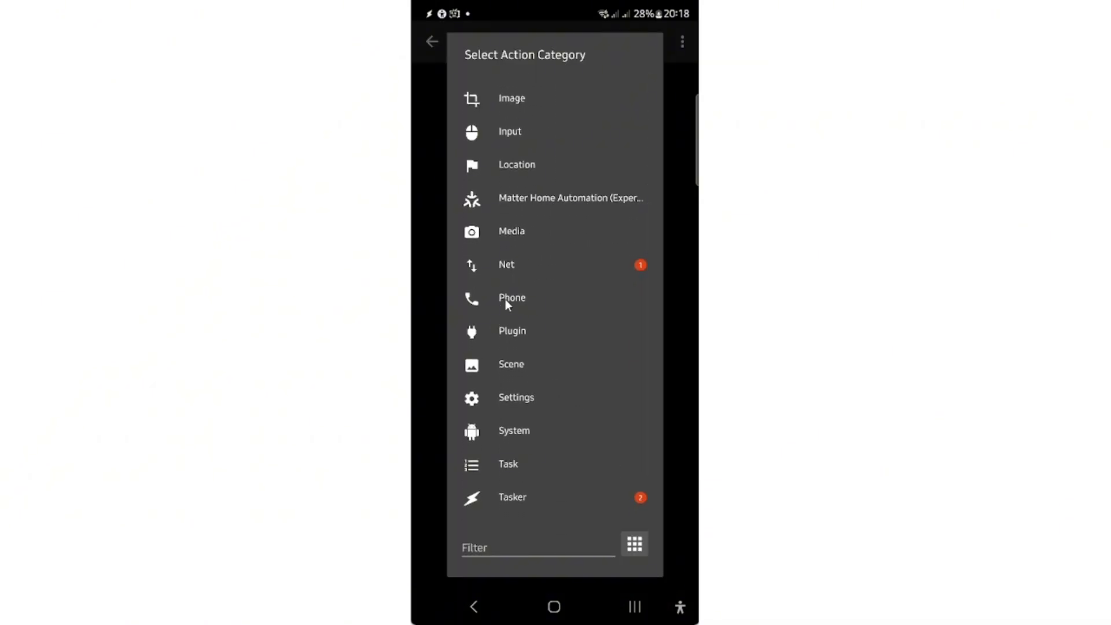
# Add the Phone > Contact Via App action to the task.
pyautogui.click(506, 301)
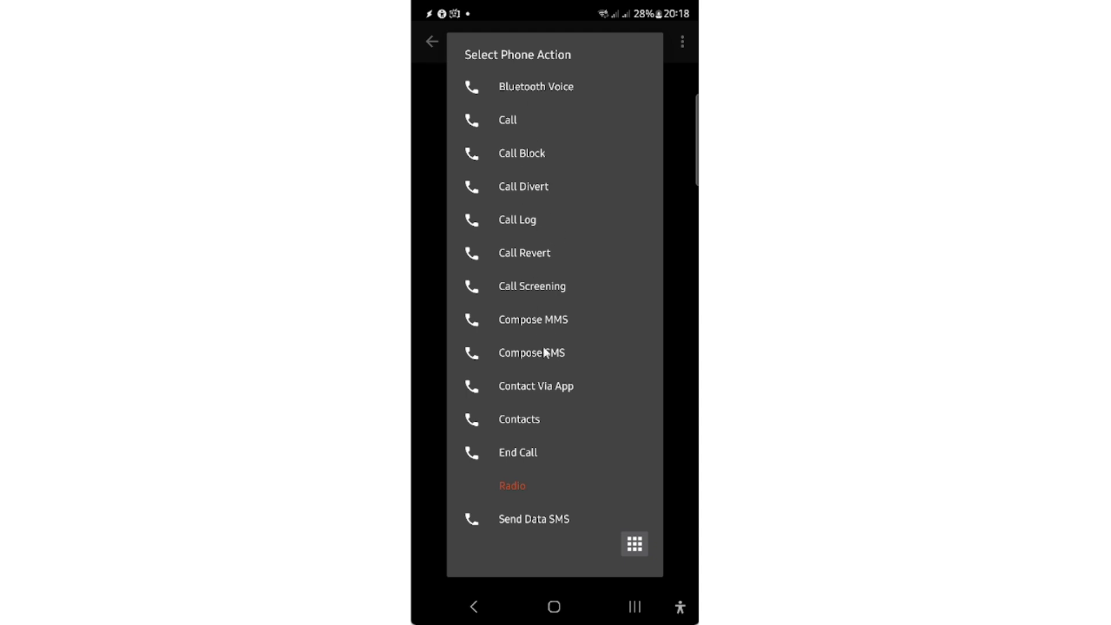
pyautogui.scroll(-5, 540, 331)
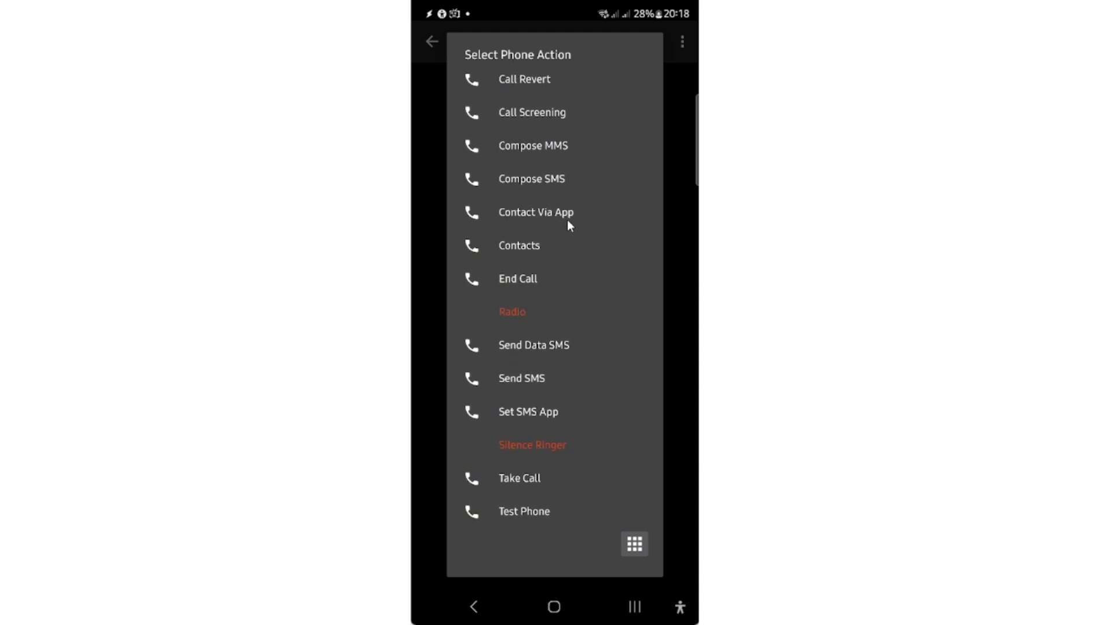
pyautogui.click(537, 213)
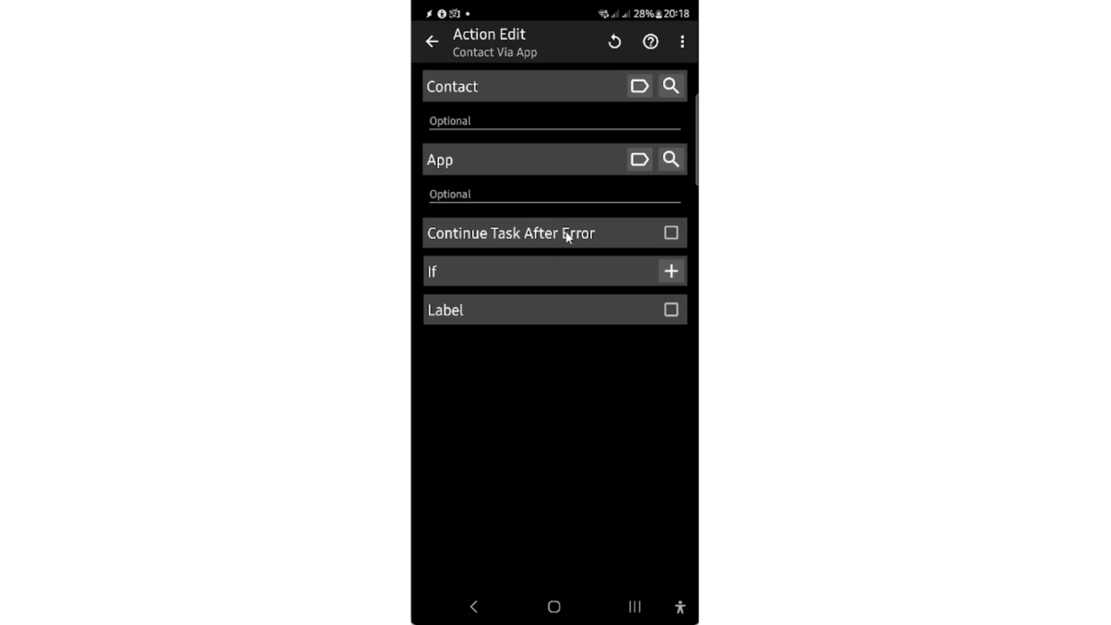
# Choose the contact, then set App to the vnd.com.whatsapp.profile handler.
pyautogui.click(671, 87)
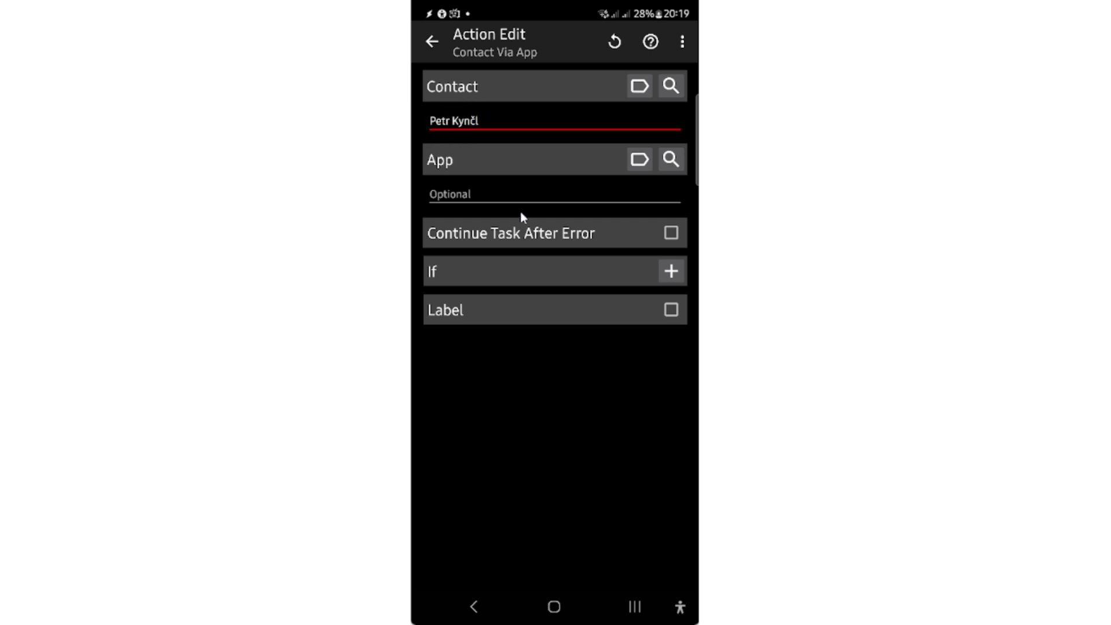
pyautogui.click(671, 160)
pyautogui.moveTo(497, 492); pyautogui.dragTo(516, 275)
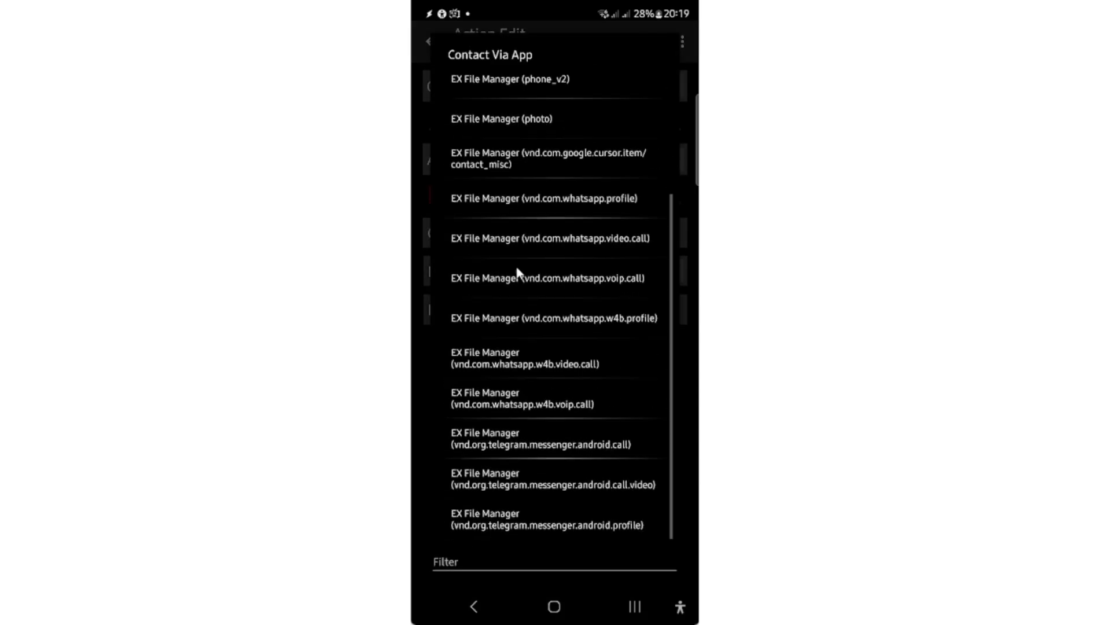
pyautogui.scroll(3, 506, 412)
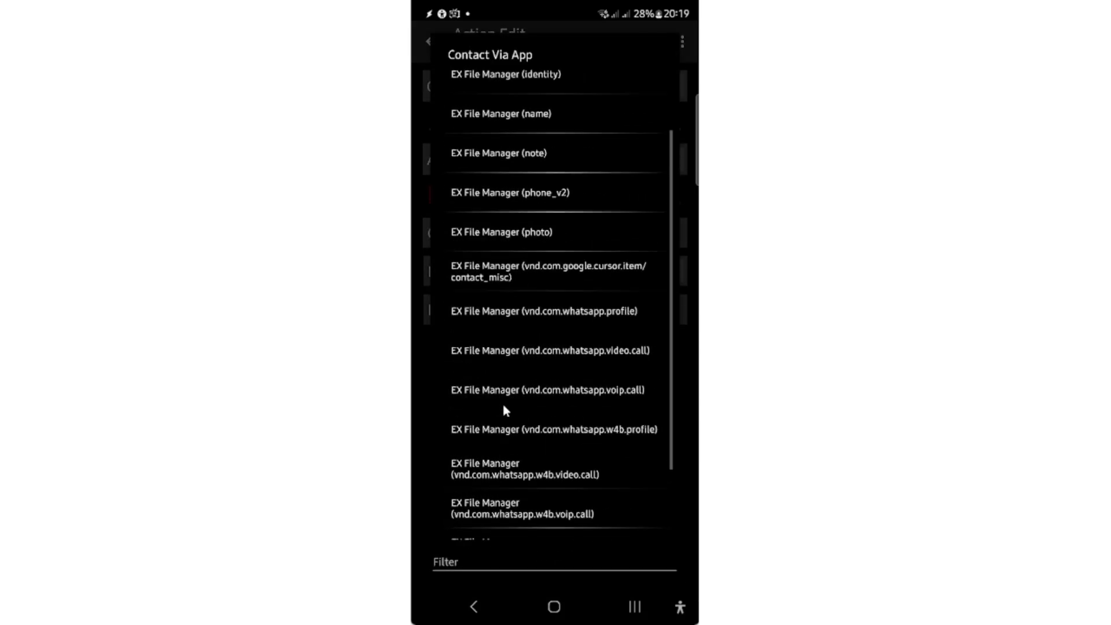
pyautogui.scroll(-3, 490, 369)
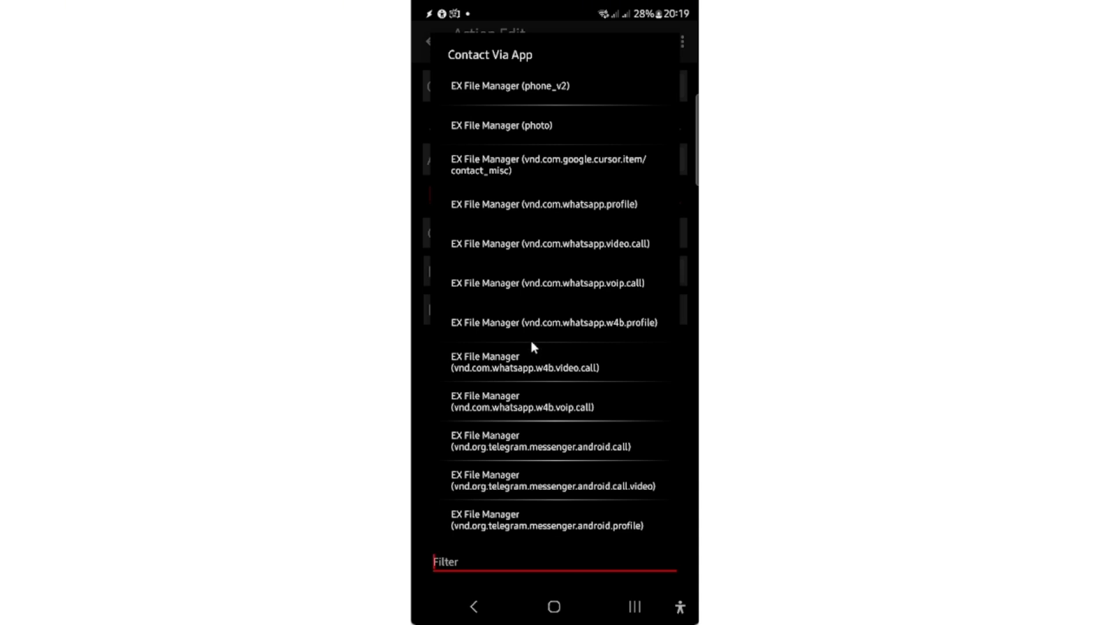
pyautogui.moveTo(531, 209); pyautogui.dragTo(493, 183)
pyautogui.moveTo(550, 144); pyautogui.dragTo(548, 271)
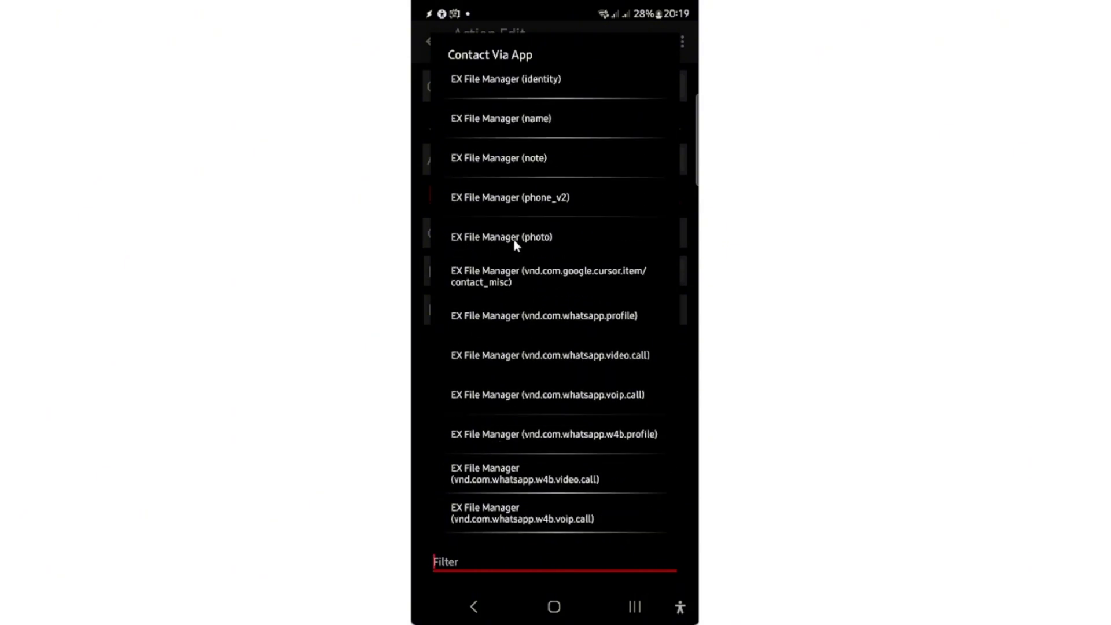
pyautogui.moveTo(541, 359); pyautogui.dragTo(548, 266)
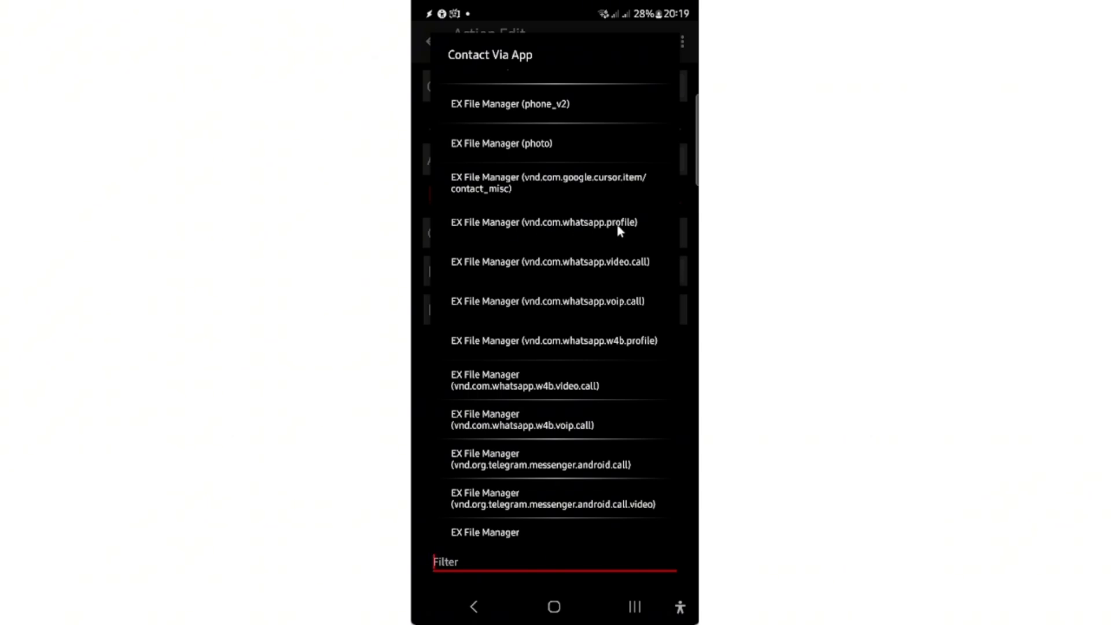
pyautogui.moveTo(597, 223); pyautogui.dragTo(588, 335)
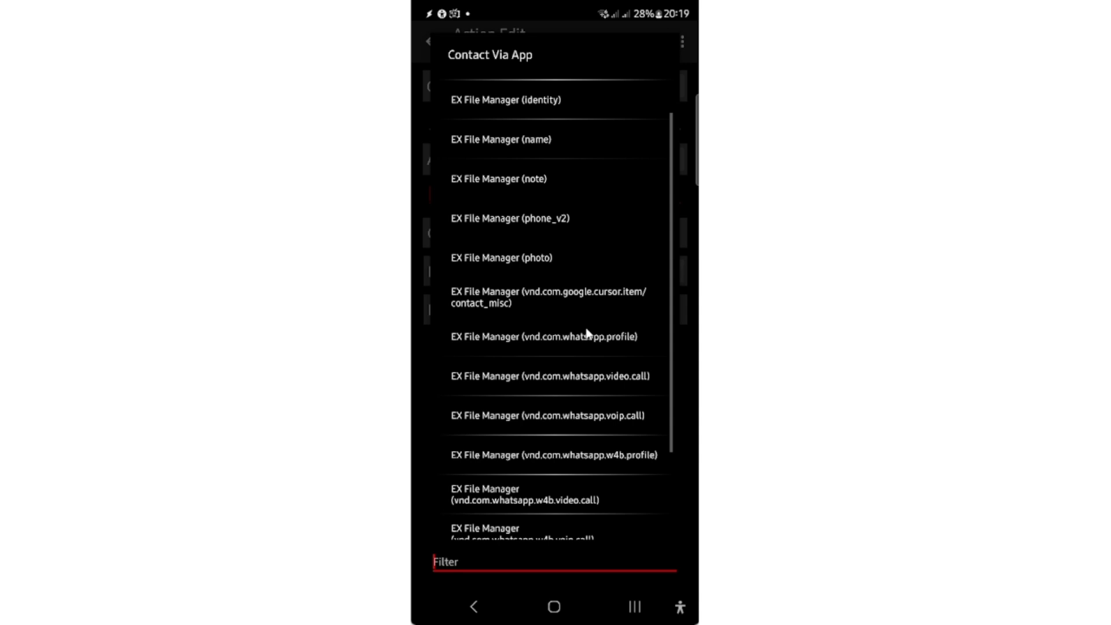
pyautogui.click(589, 333)
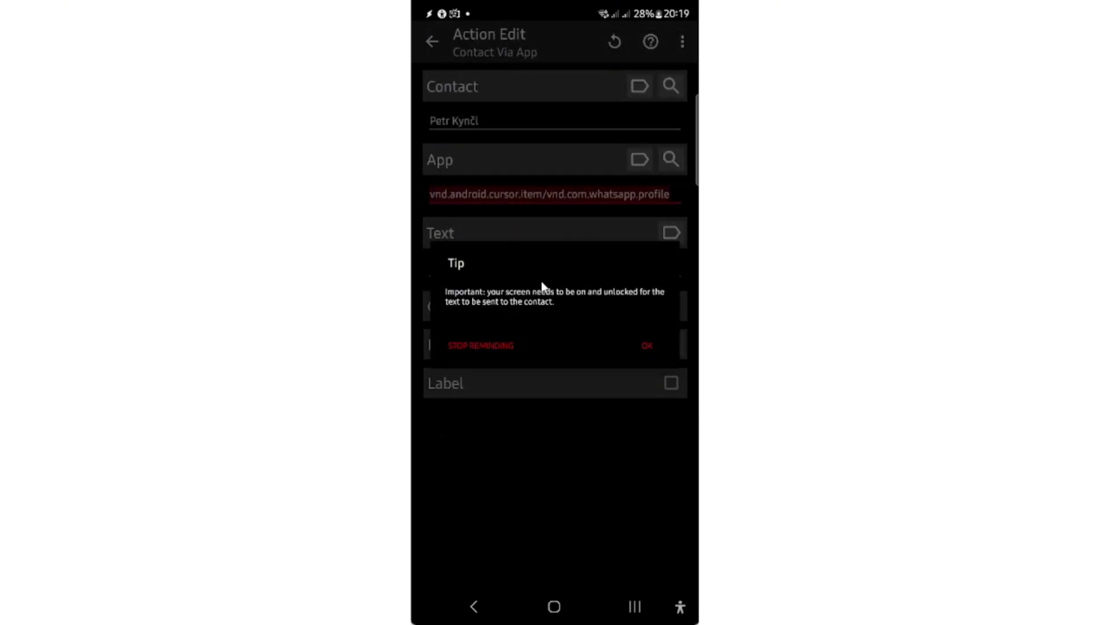
# Dismiss the unlock tip, set the message Text to 'Hello', and select the 'tasker permissions' query.
pyautogui.click(642, 345)
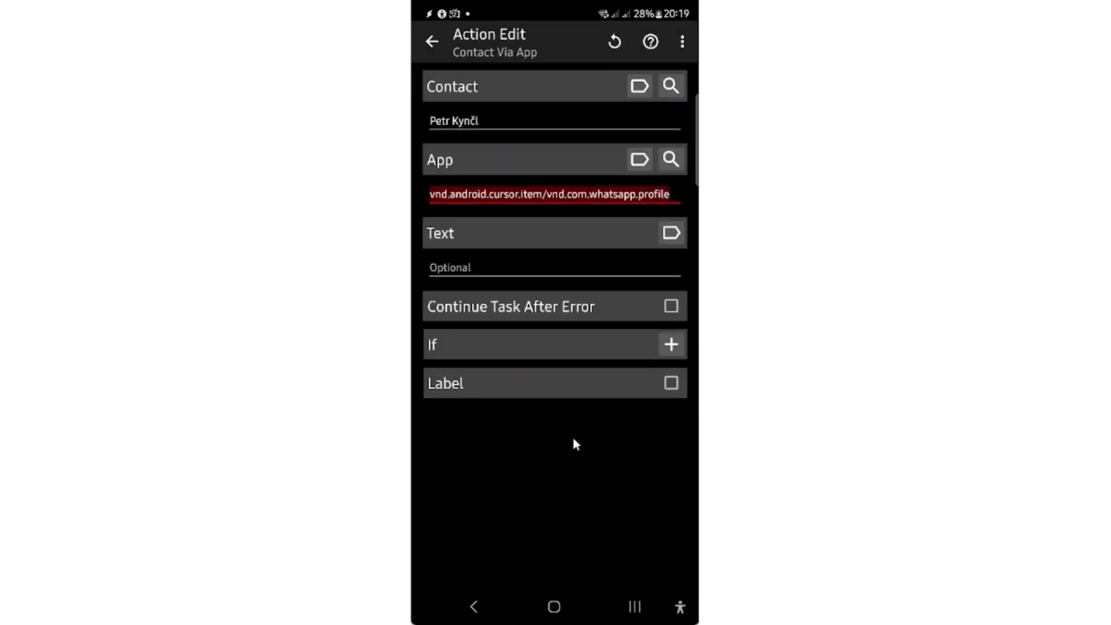
pyautogui.click(520, 266)
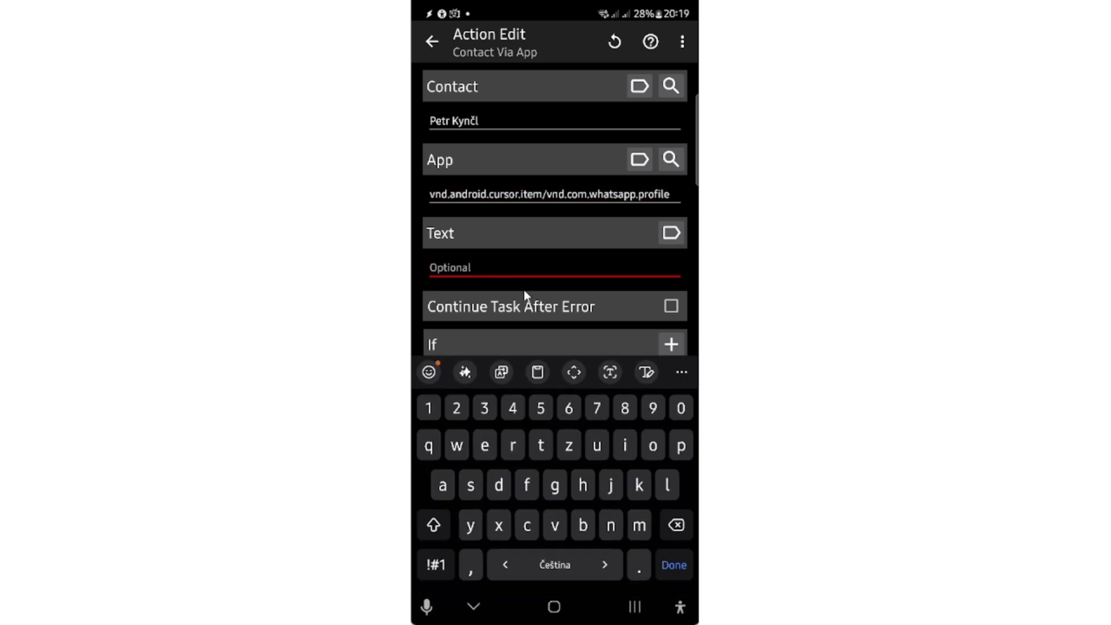
pyautogui.write('Hello')
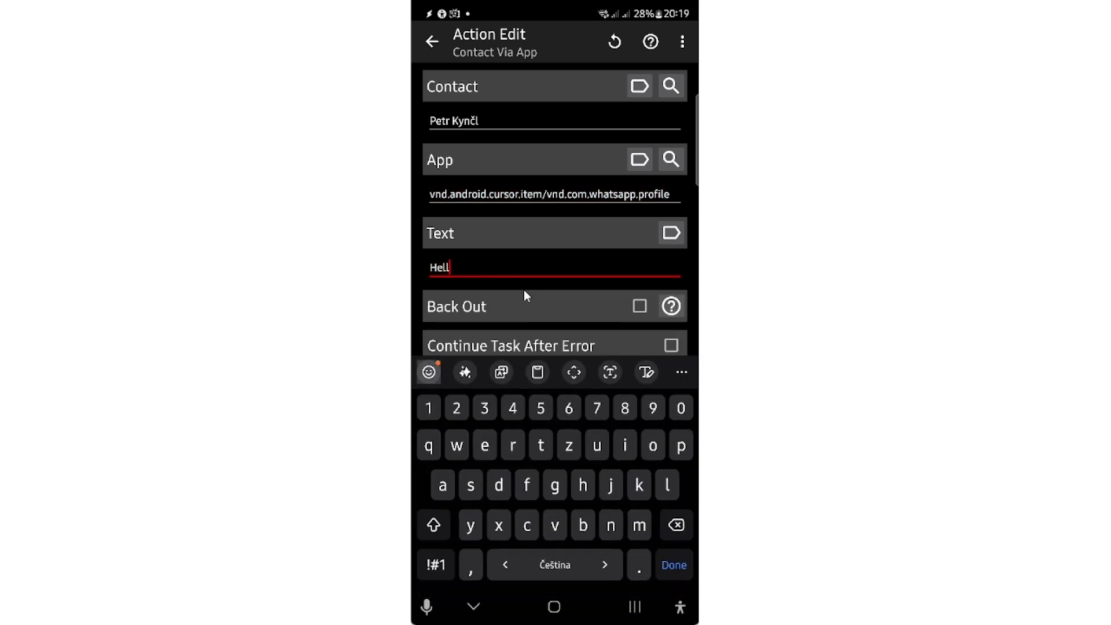
pyautogui.click(473, 605)
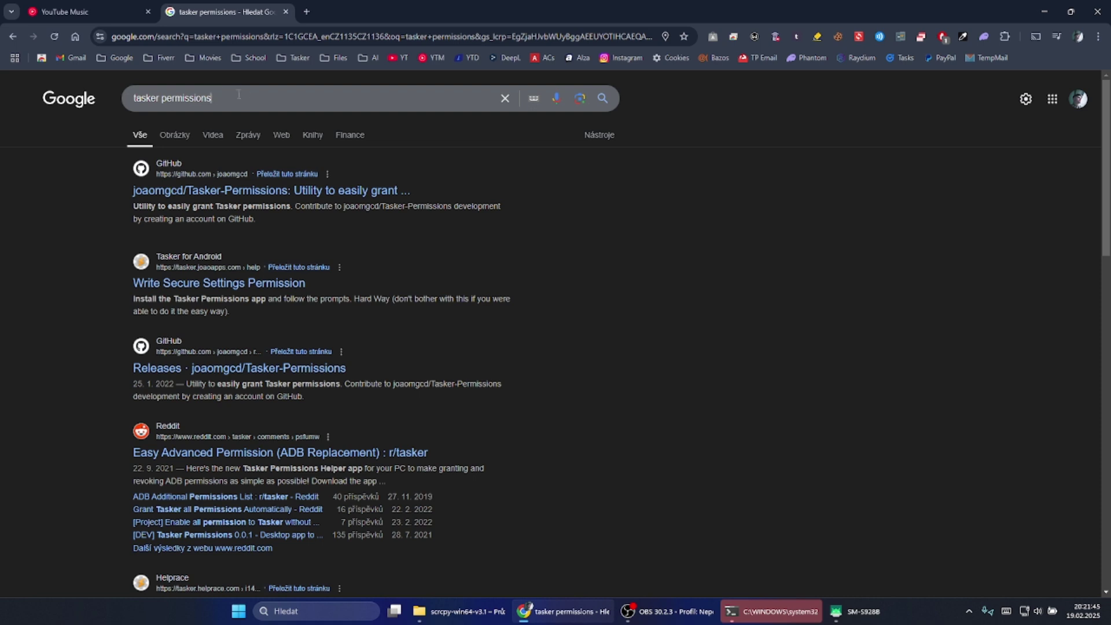
pyautogui.moveTo(239, 94); pyautogui.dragTo(119, 89)
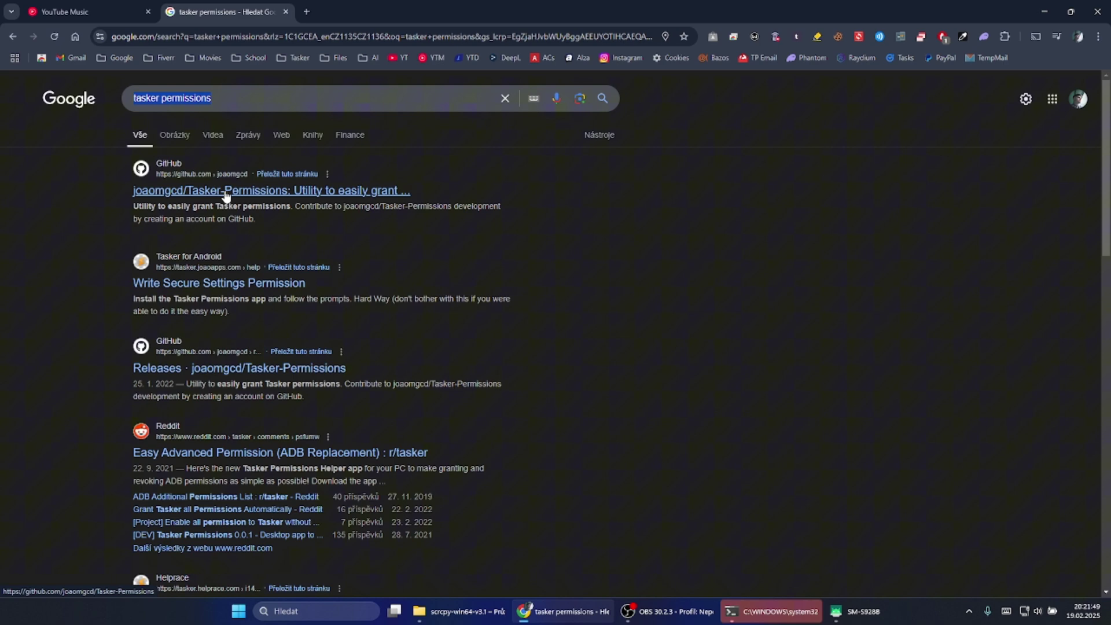
# Open the releases page of the Tasker-Permissions GitHub repository.
pyautogui.click(191, 191)
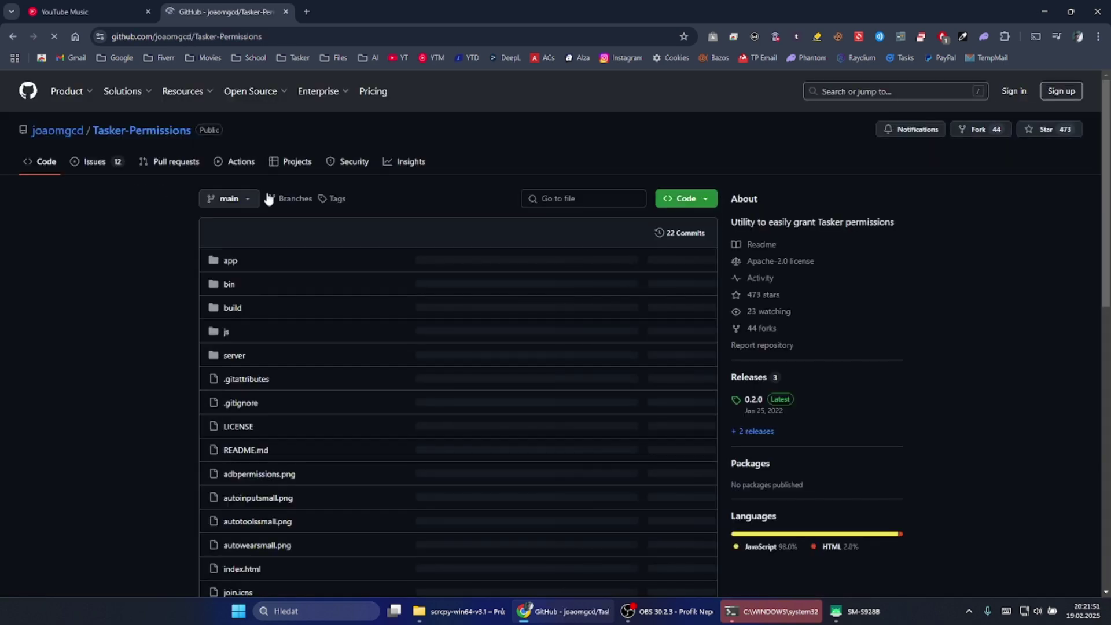
pyautogui.scroll(-7, 122, 240)
pyautogui.scroll(7, 128, 247)
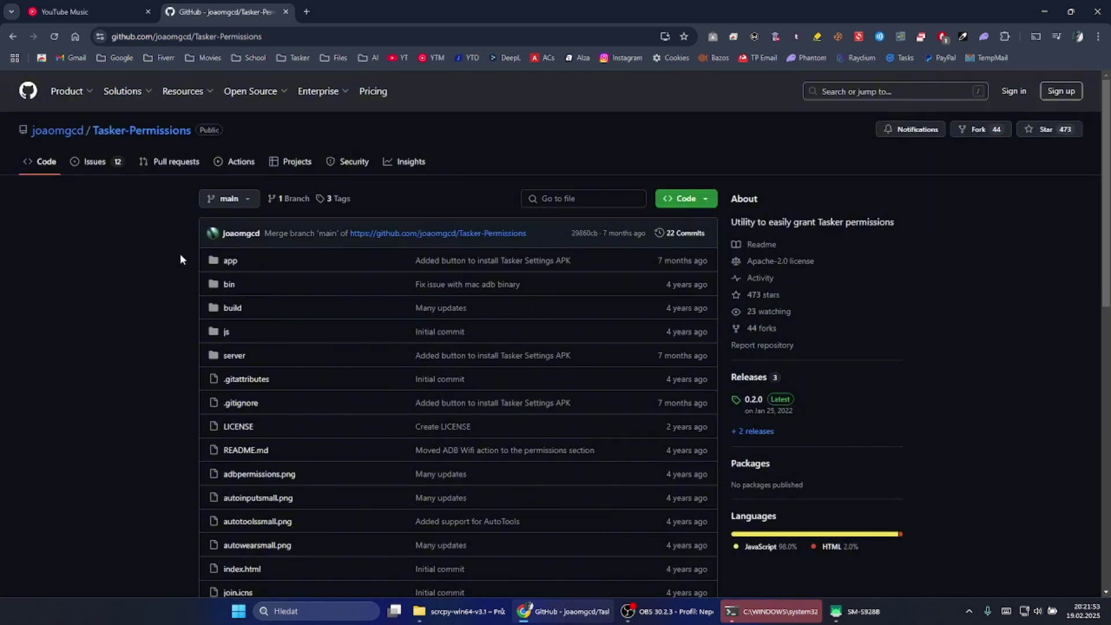
pyautogui.click(741, 431)
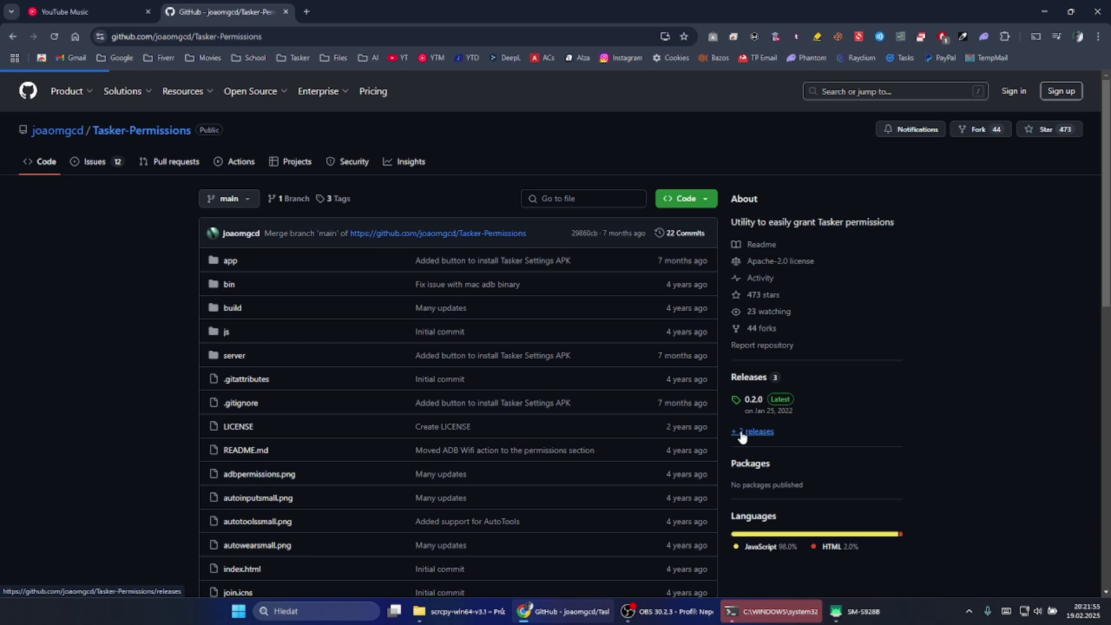
# Download the Windows portable build and open tasker_permissions_portable from downloads.
pyautogui.scroll(-7, 546, 277)
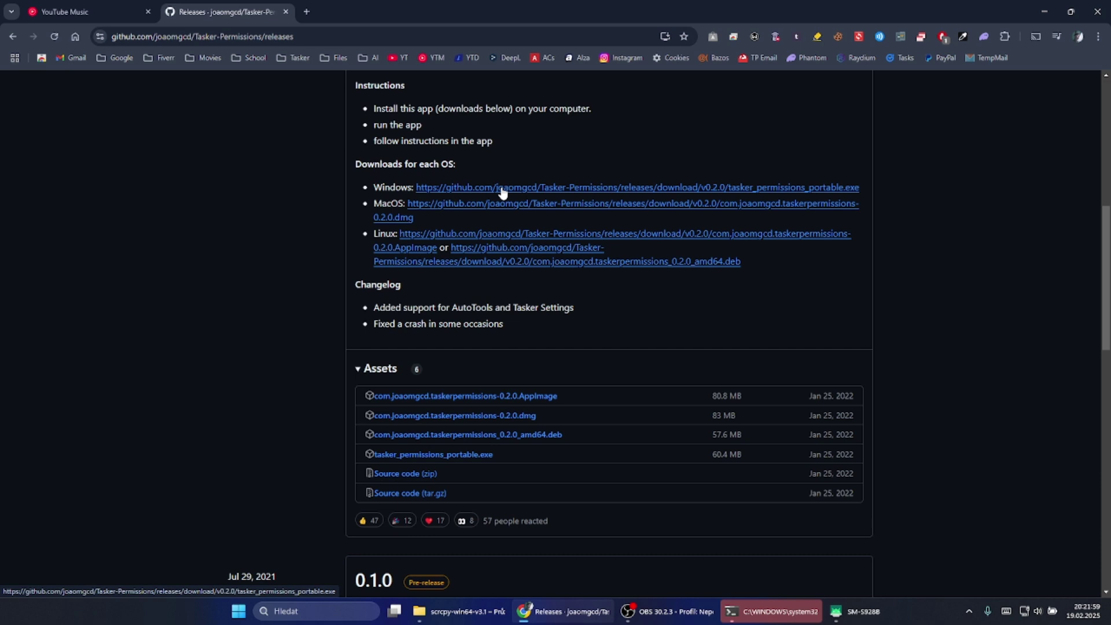
pyautogui.click(502, 193)
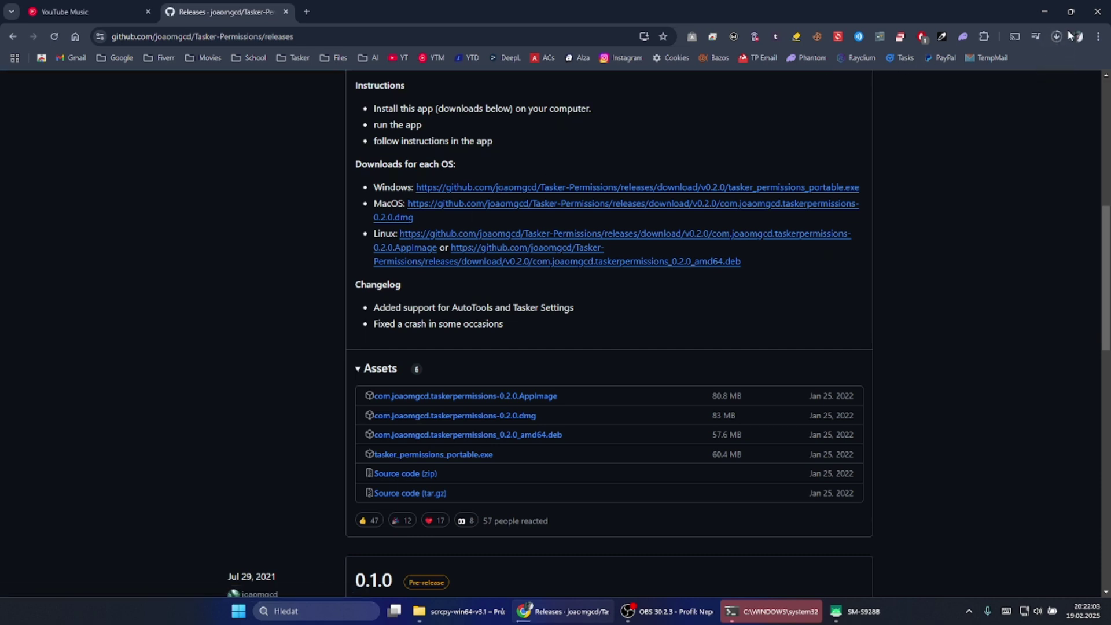
pyautogui.click(1056, 36)
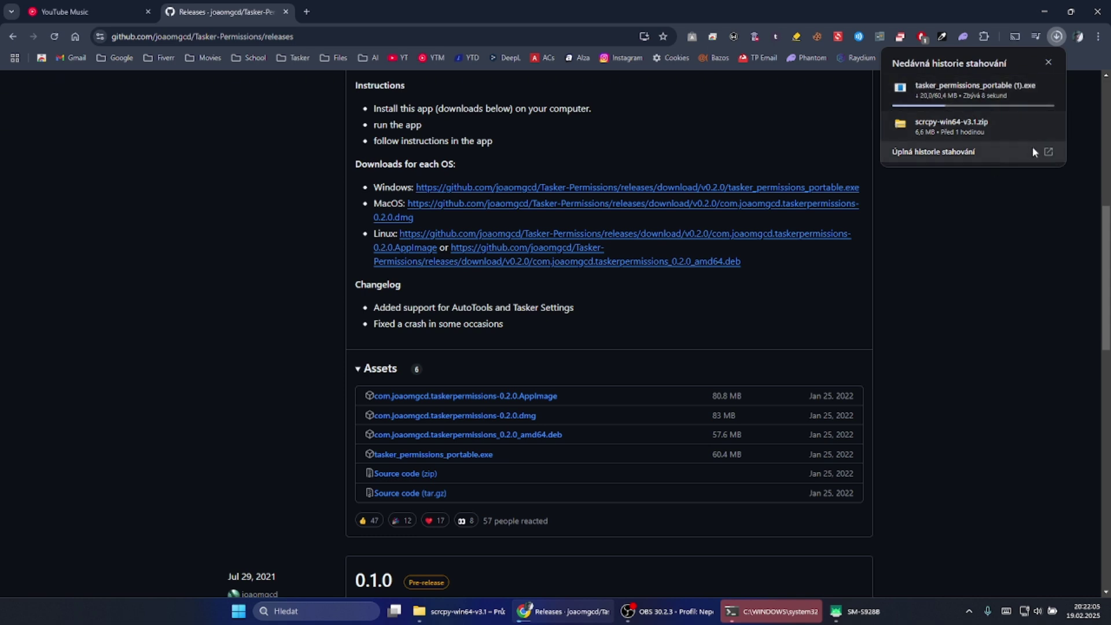
pyautogui.click(948, 88)
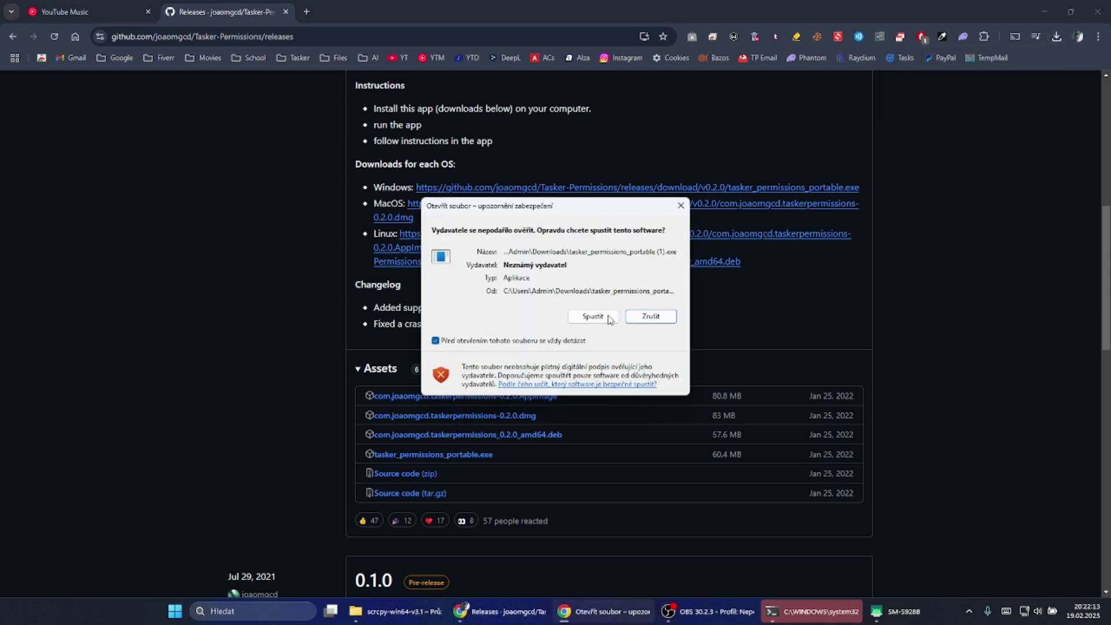
# Allow tasker_permissions_portable.exe to run and open the phone's Settings.
pyautogui.click(598, 316)
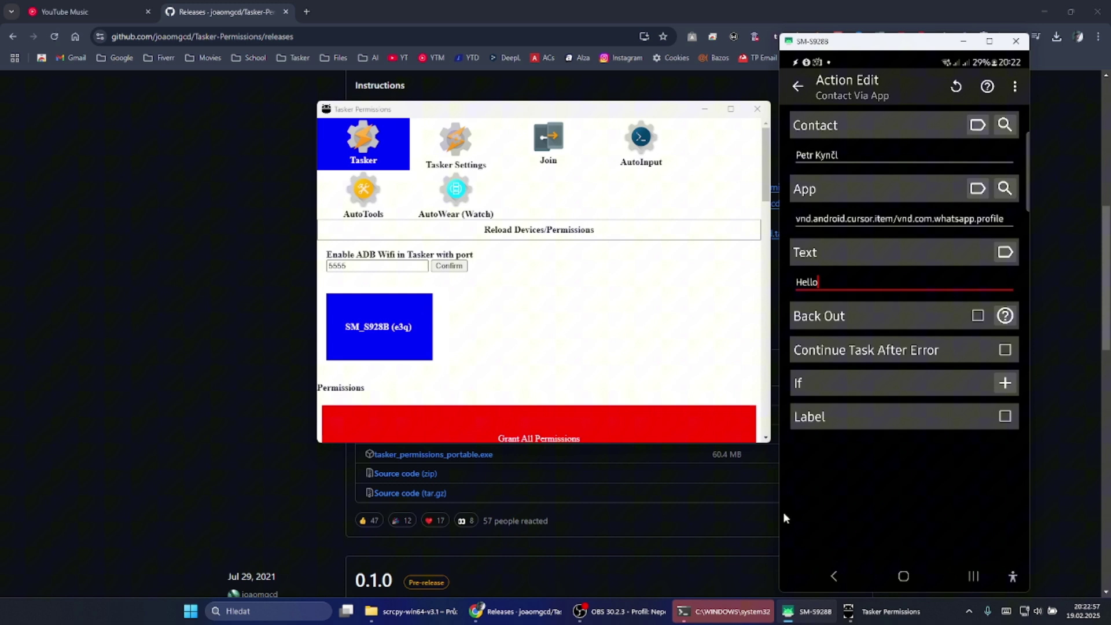
pyautogui.moveTo(611, 616)
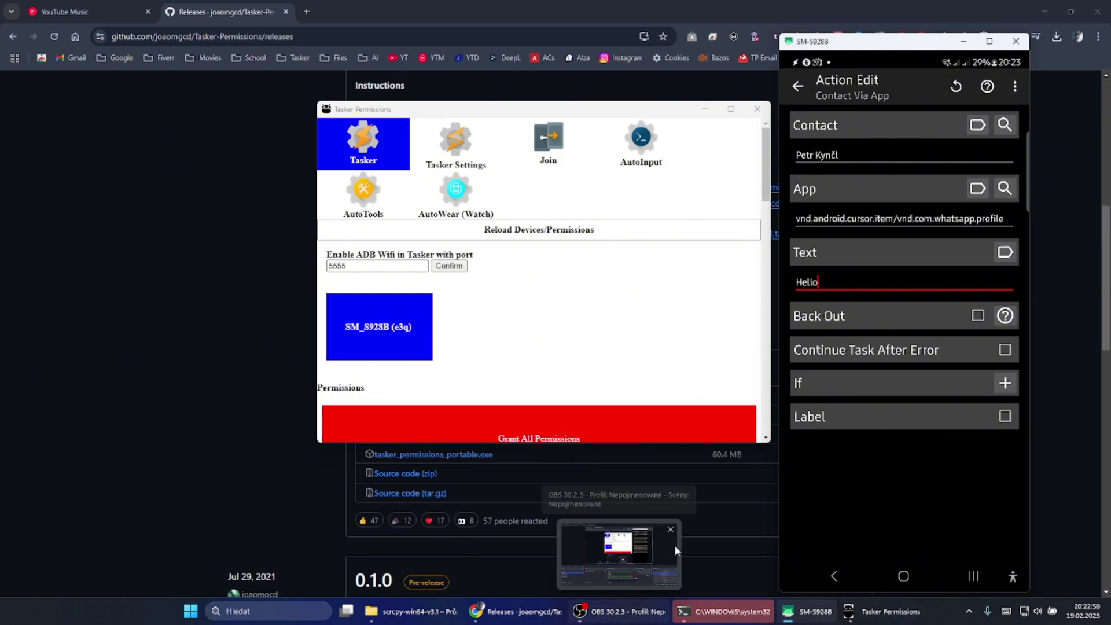
pyautogui.moveTo(909, 109); pyautogui.dragTo(898, 431)
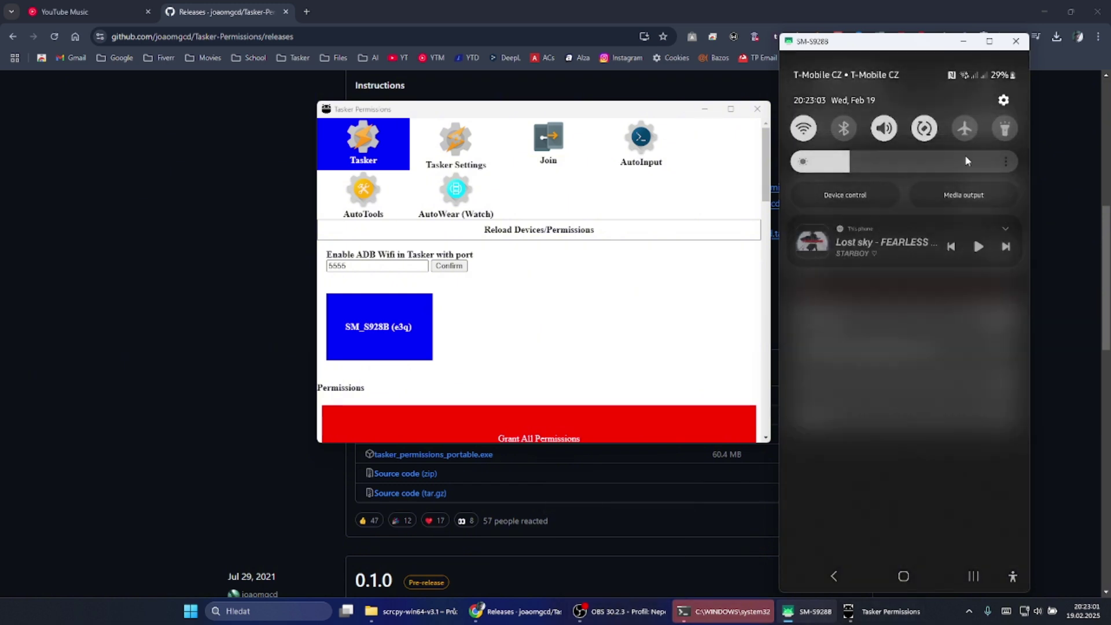
pyautogui.click(1003, 102)
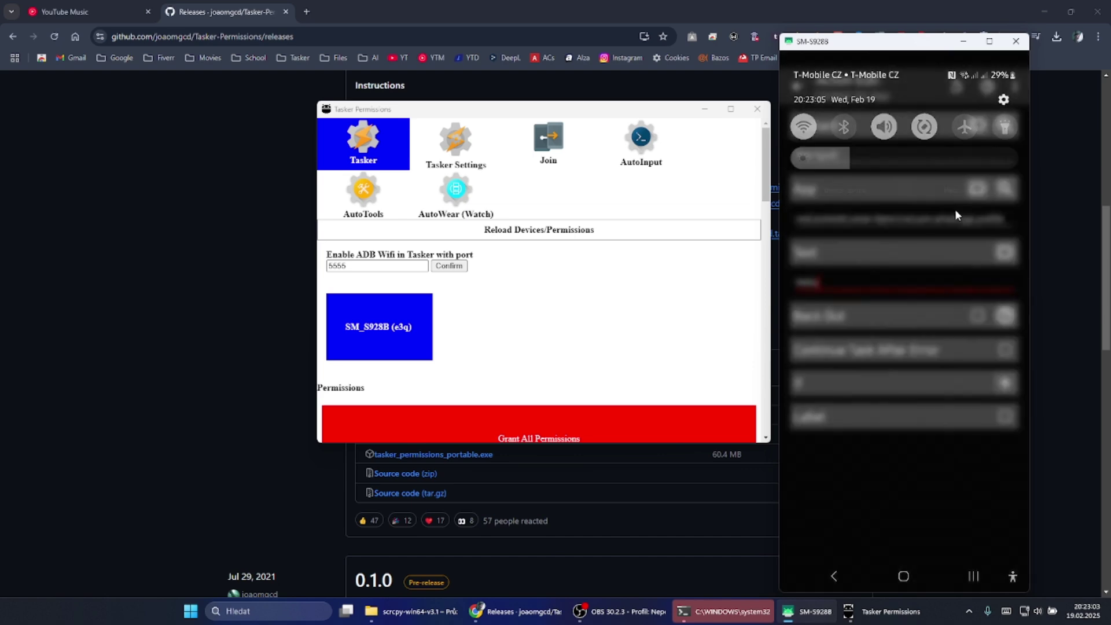
pyautogui.scroll(-5, 898, 372)
pyautogui.scroll(-10, 898, 372)
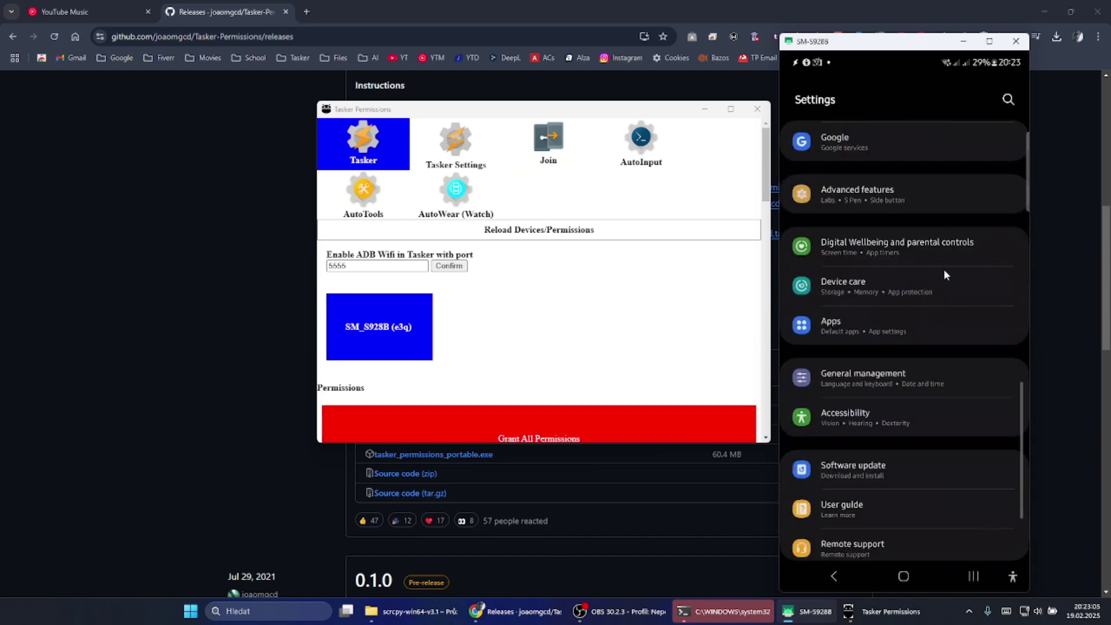
# Check that USB debugging is on in Developer options, then return to Tasker.
pyautogui.click(851, 531)
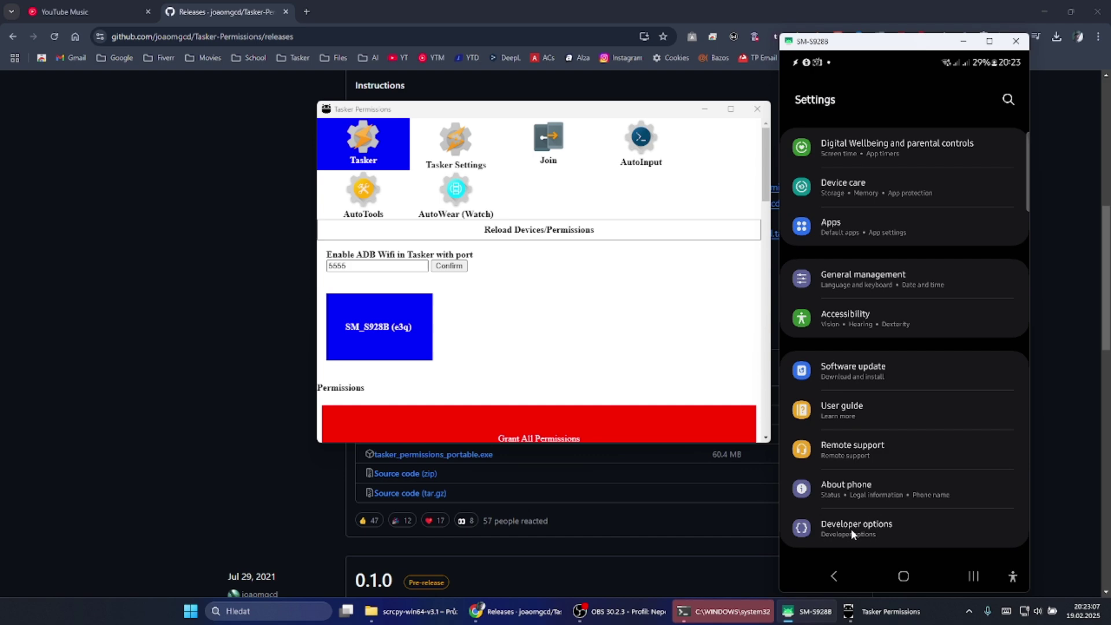
pyautogui.scroll(-6, 862, 374)
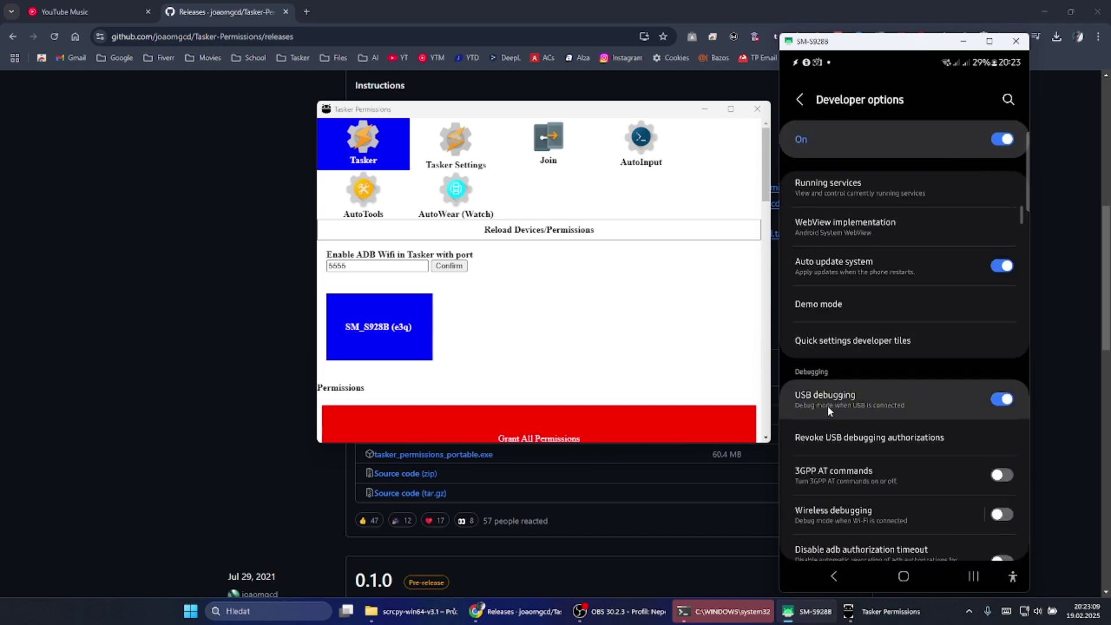
pyautogui.click(972, 577)
pyautogui.click(973, 330)
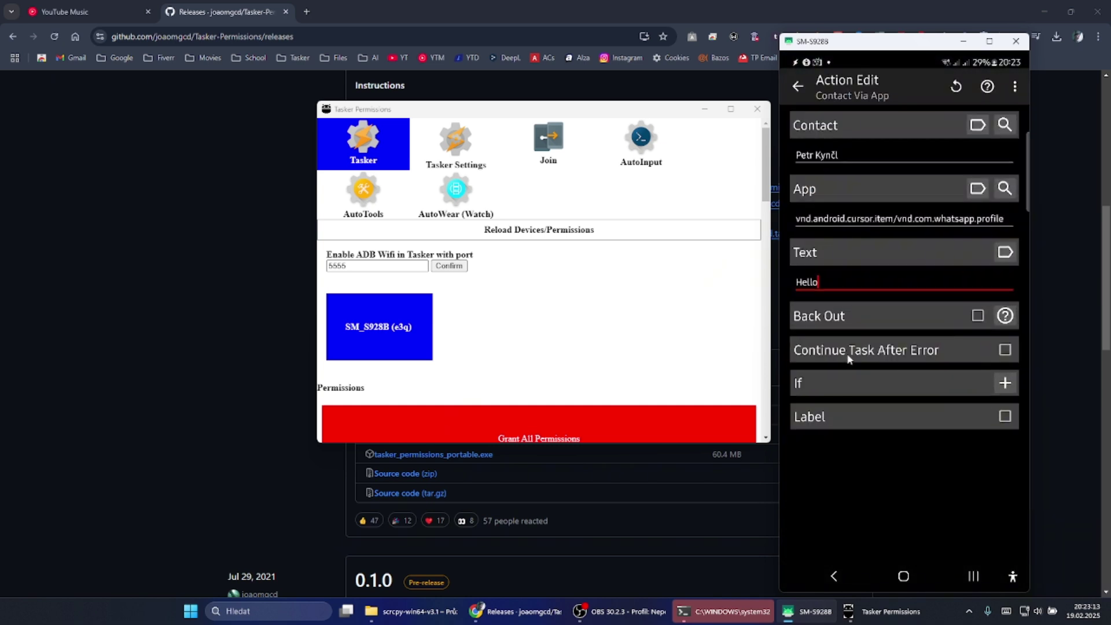
# Select SM_S928B and grant Tasker its 8 missing permissions, confirming the restart and Done dialogs.
pyautogui.click(384, 328)
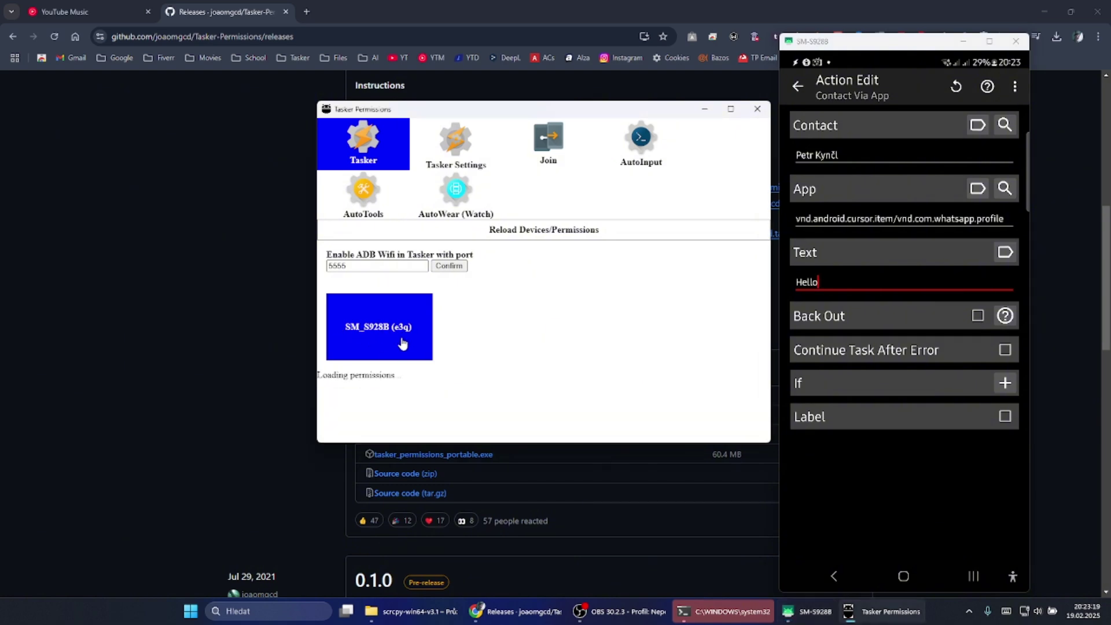
pyautogui.scroll(-5, 580, 304)
pyautogui.scroll(5, 544, 324)
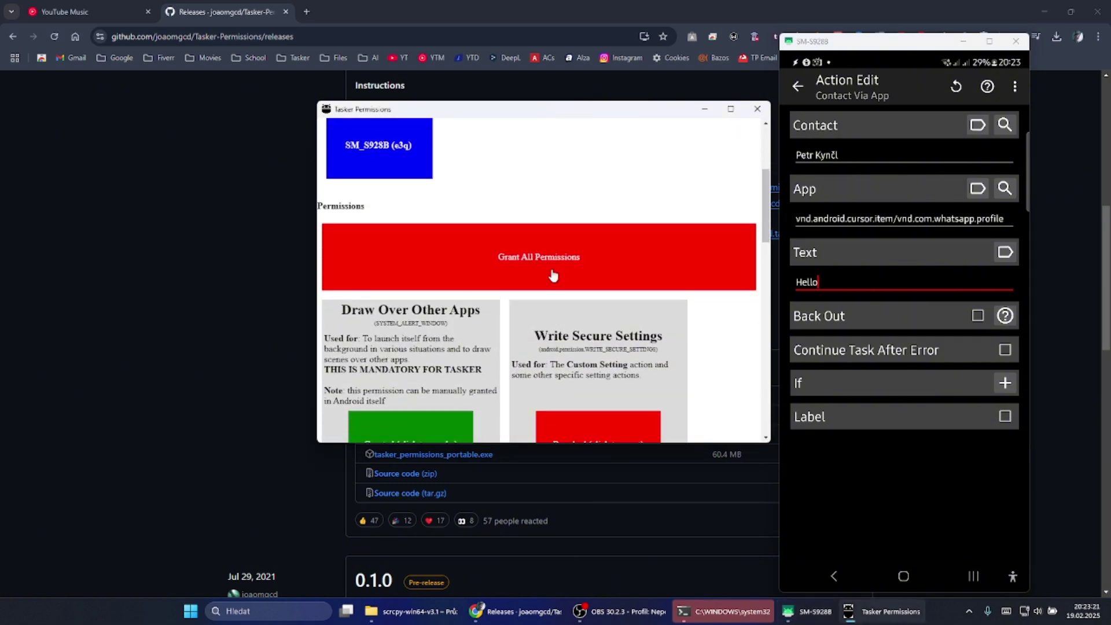
pyautogui.scroll(-1, 502, 353)
pyautogui.scroll(-1, 502, 353)
pyautogui.click(539, 318)
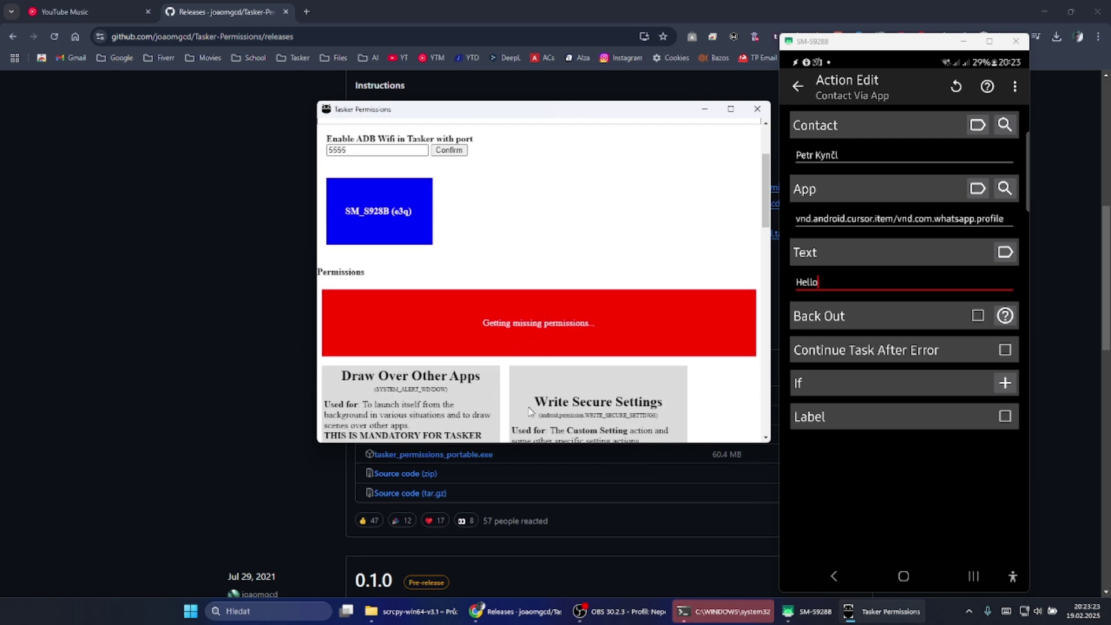
pyautogui.click(583, 304)
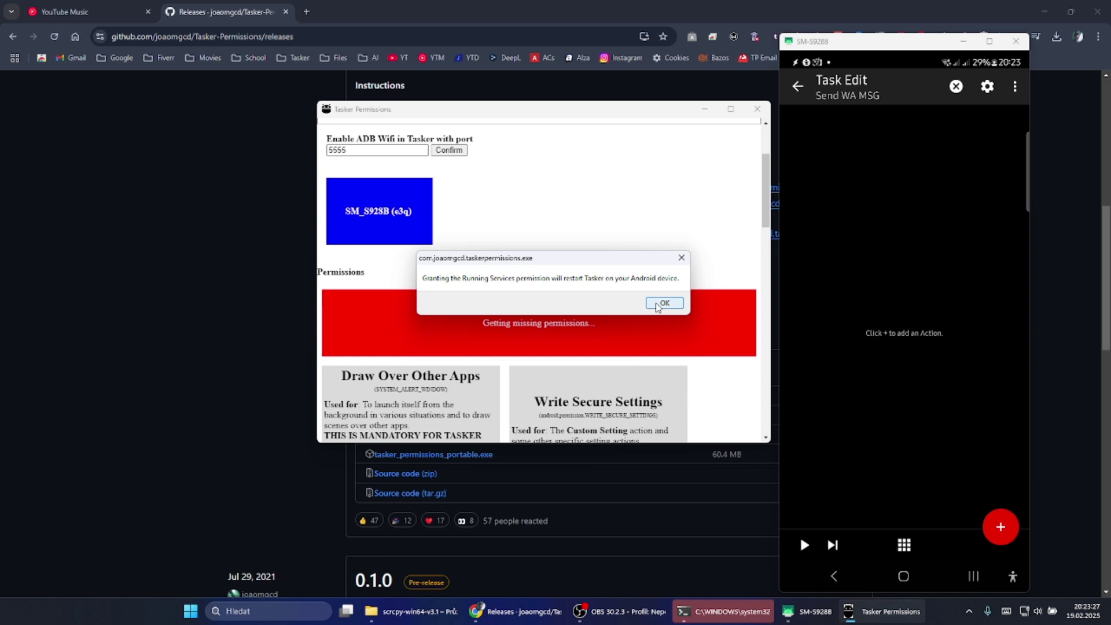
pyautogui.click(660, 305)
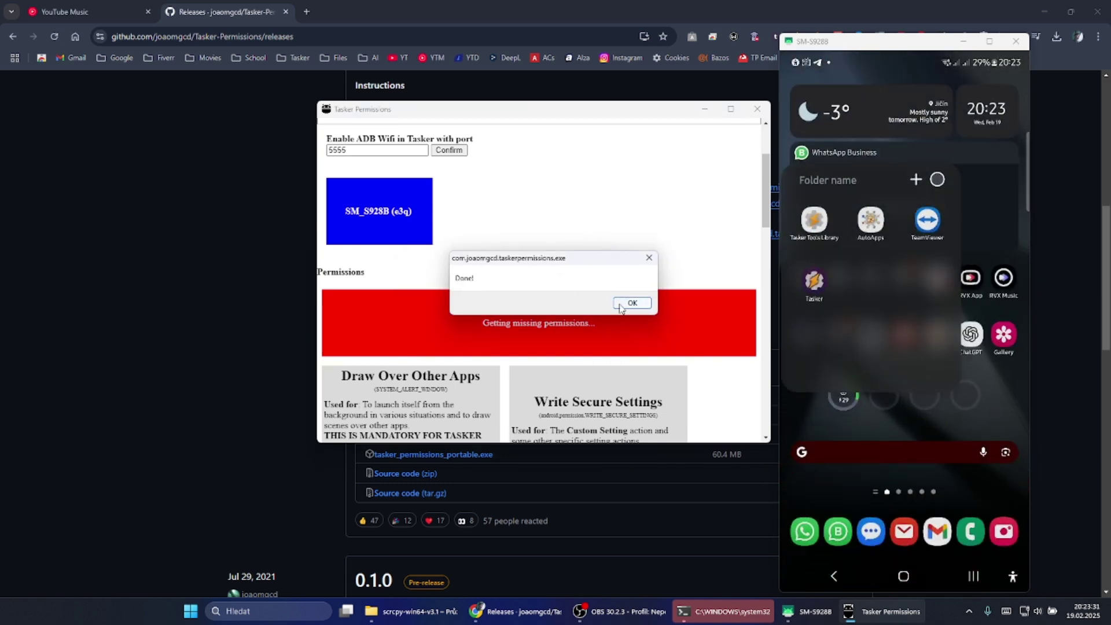
pyautogui.click(632, 303)
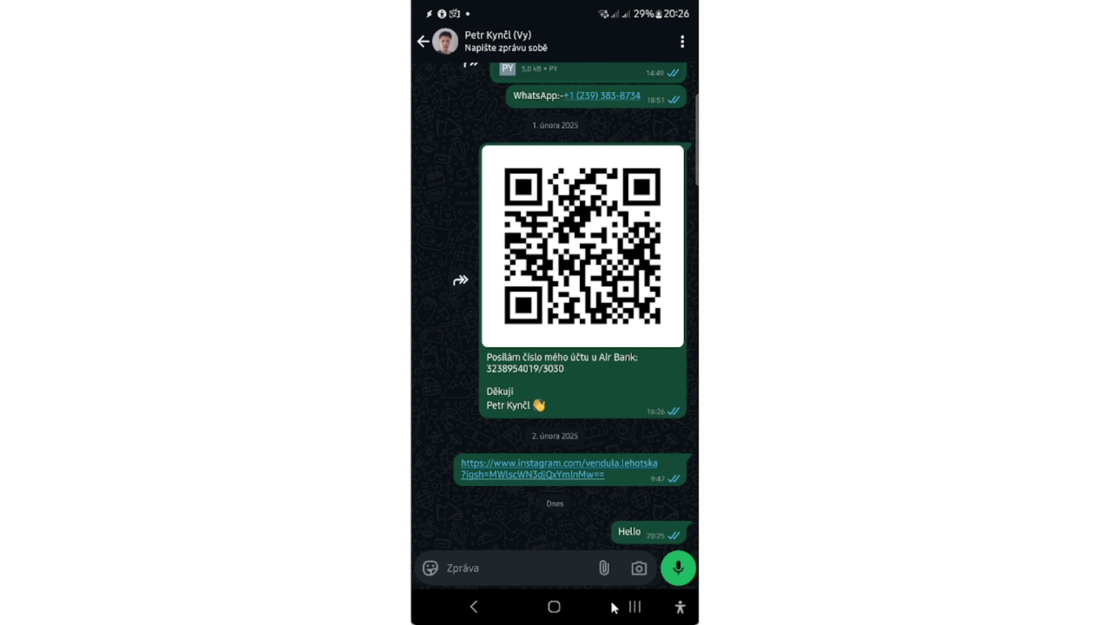
# After seeing 'Hello' in the WhatsApp chat, switch to the phone's recent apps.
pyautogui.click(632, 605)
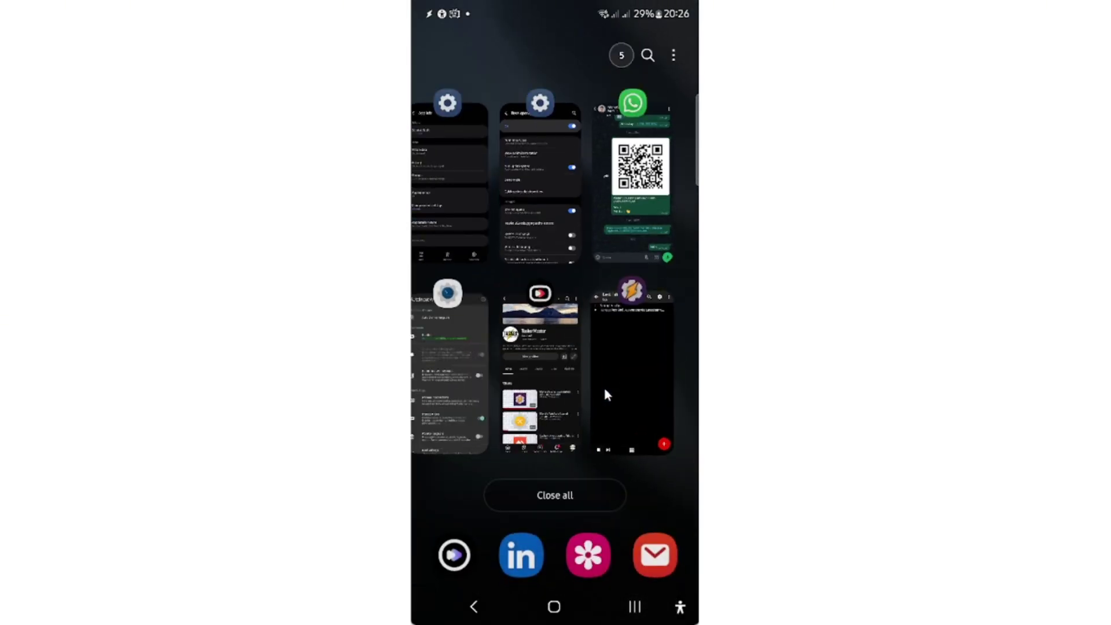
# Reopen Tasker's Contact Via App action, then apply the changes from the task list.
pyautogui.click(605, 391)
pyautogui.click(521, 99)
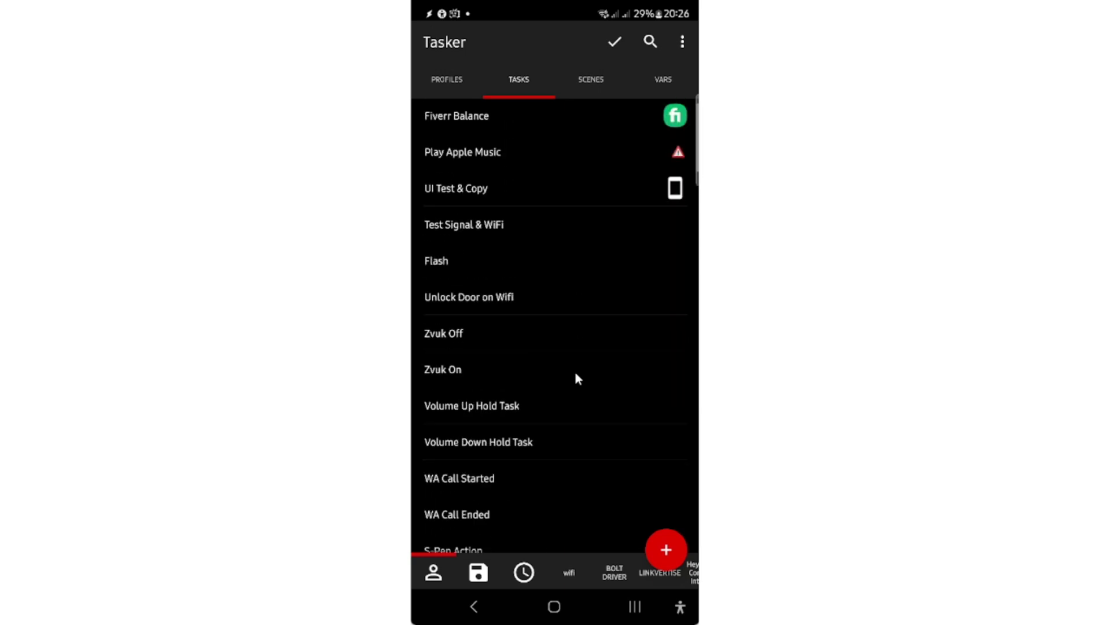
pyautogui.scroll(1, 575, 376)
pyautogui.click(614, 41)
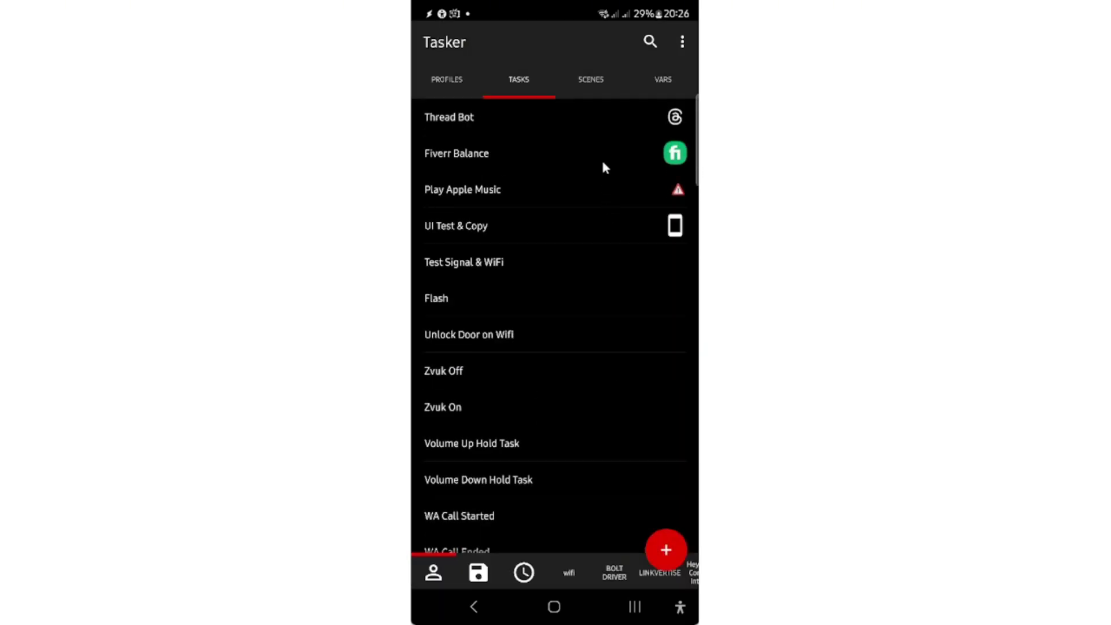